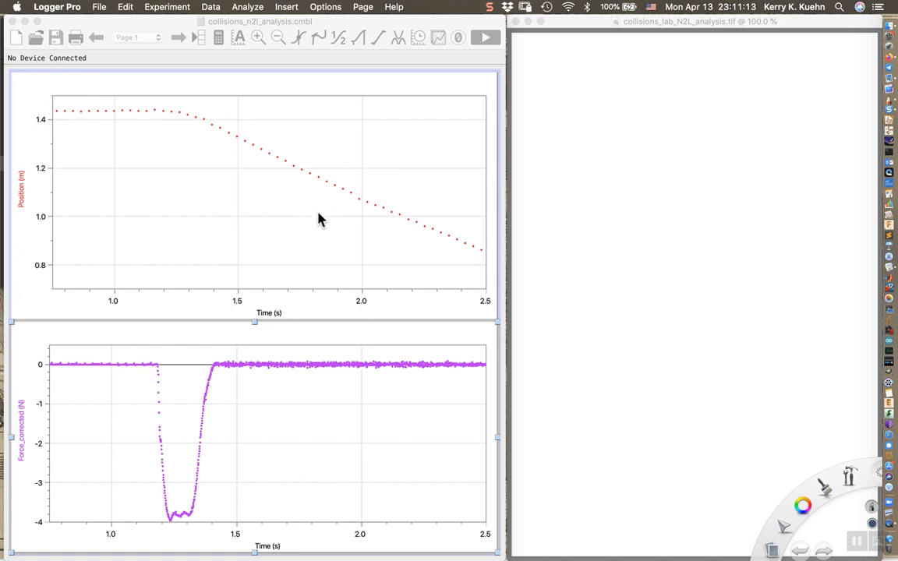
# Apply a linear fit to the flat pre-collision part of the position graph, about 0.78 to 1.21 s, and move its results box below the data.
pyautogui.click(303, 25)
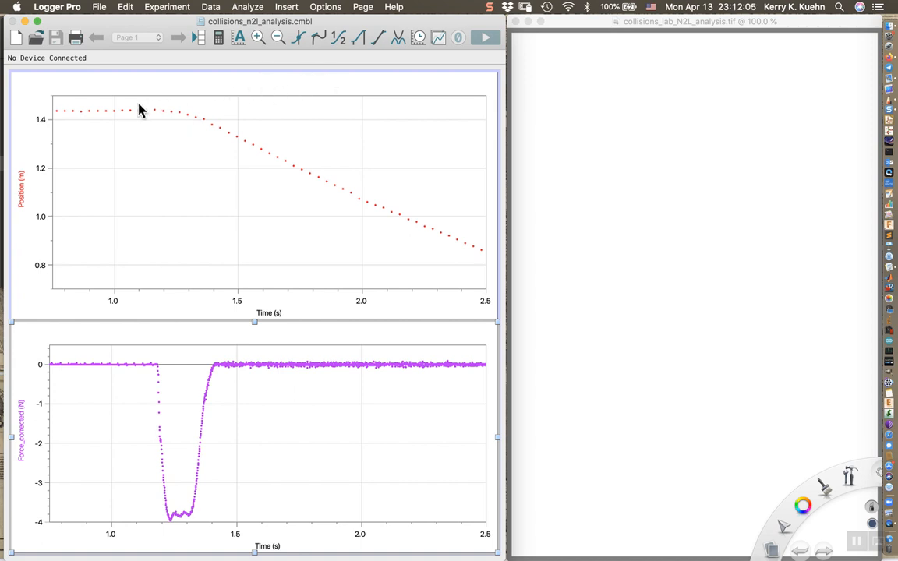
pyautogui.moveTo(63, 110)
pyautogui.mouseDown()
pyautogui.moveTo(169, 120)
pyautogui.moveTo(168, 110)
pyautogui.mouseUp()
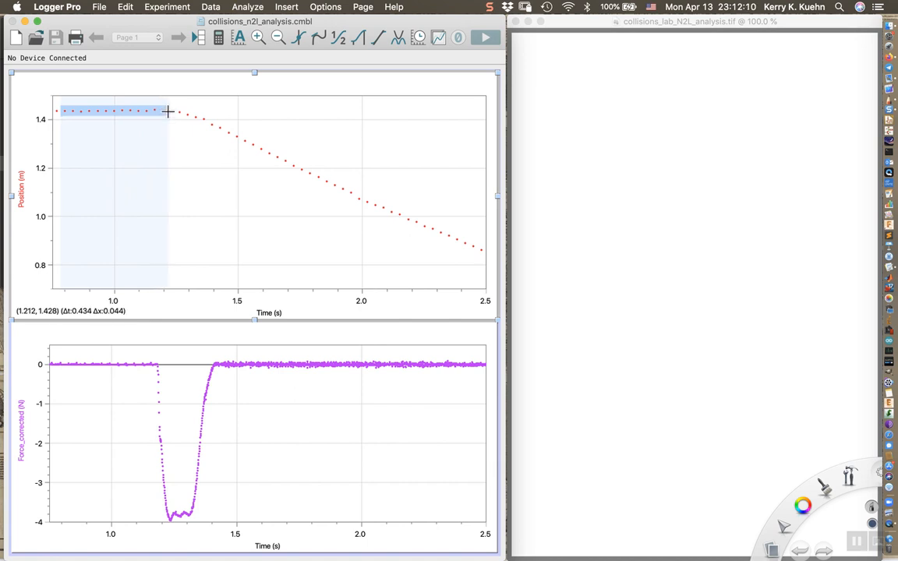
pyautogui.click(377, 41)
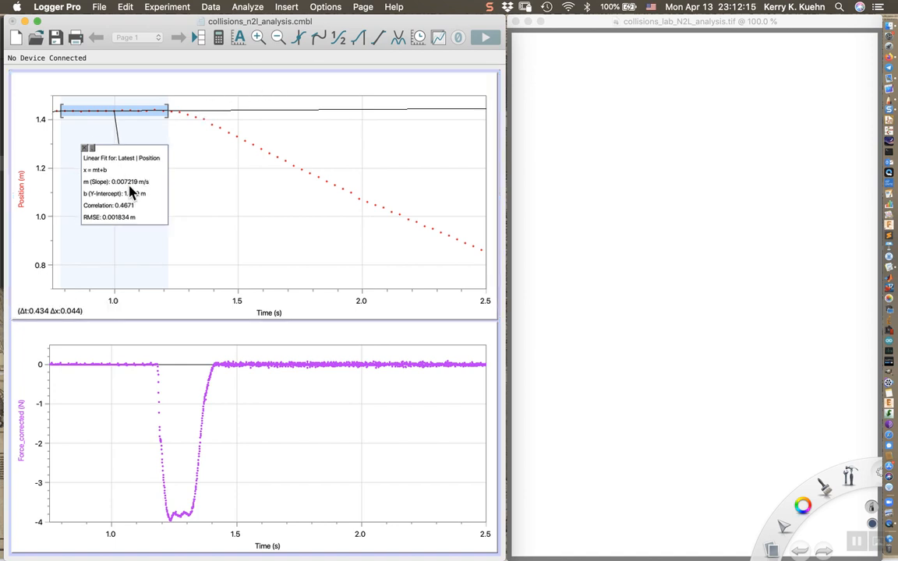
pyautogui.moveTo(131, 192); pyautogui.dragTo(121, 216)
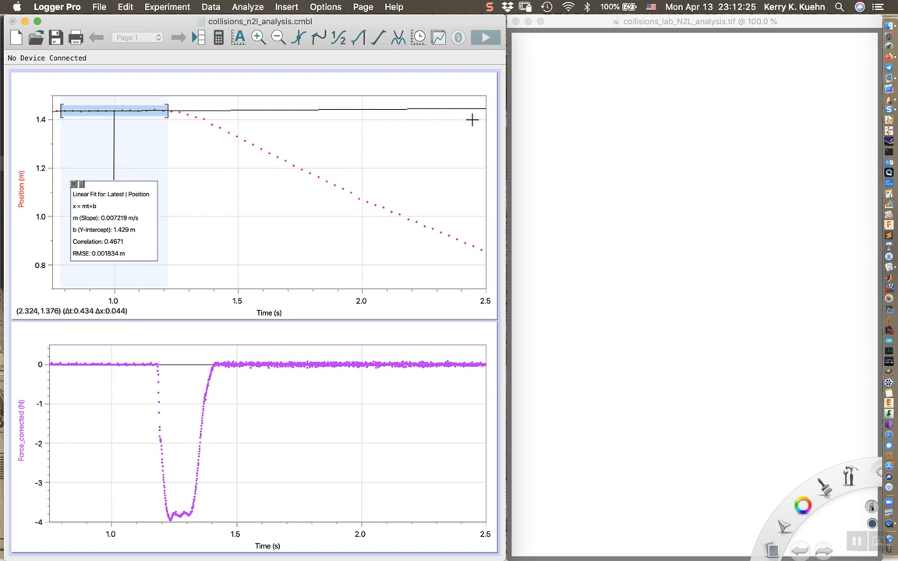
# In SketchBook, handwrite the note "Initial speed of cart is ≈ 0 m/s (slope of position vs time)" at the head of the page.
pyautogui.click(541, 74)
pyautogui.moveTo(534, 71); pyautogui.dragTo(549, 71)
pyautogui.moveTo(540, 72)
pyautogui.mouseDown()
pyautogui.moveTo(537, 85)
pyautogui.moveTo(561, 74)
pyautogui.moveTo(581, 88)
pyautogui.moveTo(582, 80)
pyautogui.moveTo(636, 72)
pyautogui.moveTo(821, 73)
pyautogui.moveTo(802, 98)
pyautogui.moveTo(845, 94)
pyautogui.moveTo(803, 114)
pyautogui.moveTo(834, 120)
pyautogui.moveTo(829, 133)
pyautogui.mouseUp()
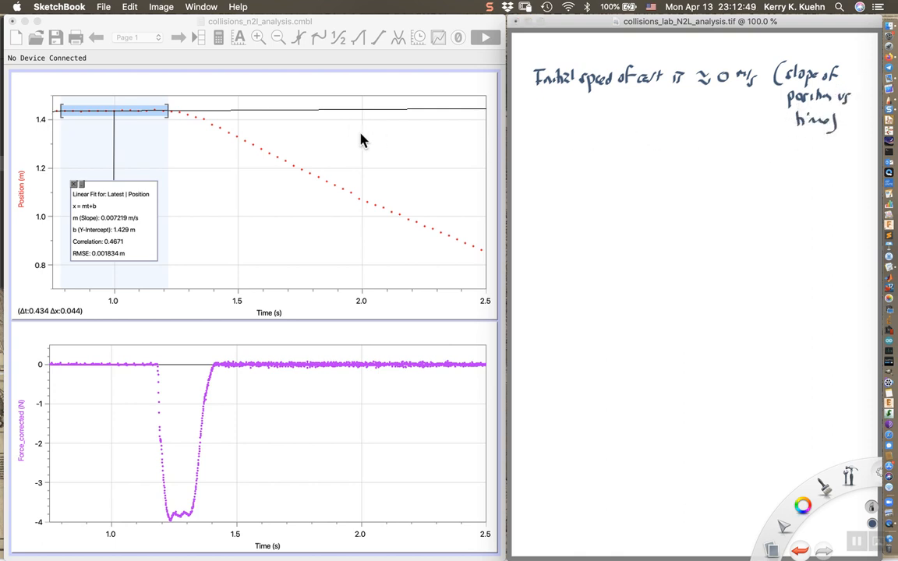
# In Logger Pro, linearly fit the sloping part of the position graph, about 1.39 to 2.43 s, and move its results box clear of the data.
pyautogui.click(216, 125)
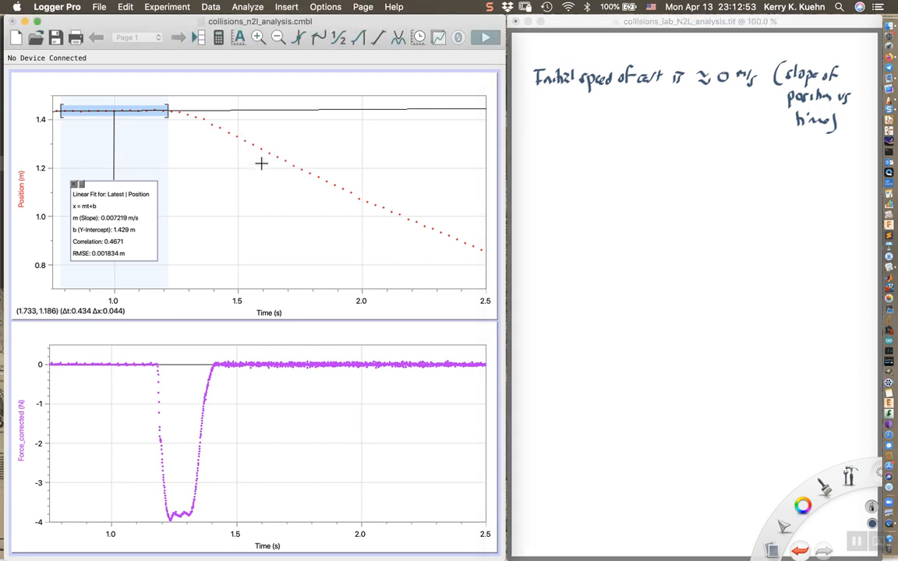
pyautogui.moveTo(213, 134); pyautogui.dragTo(466, 272)
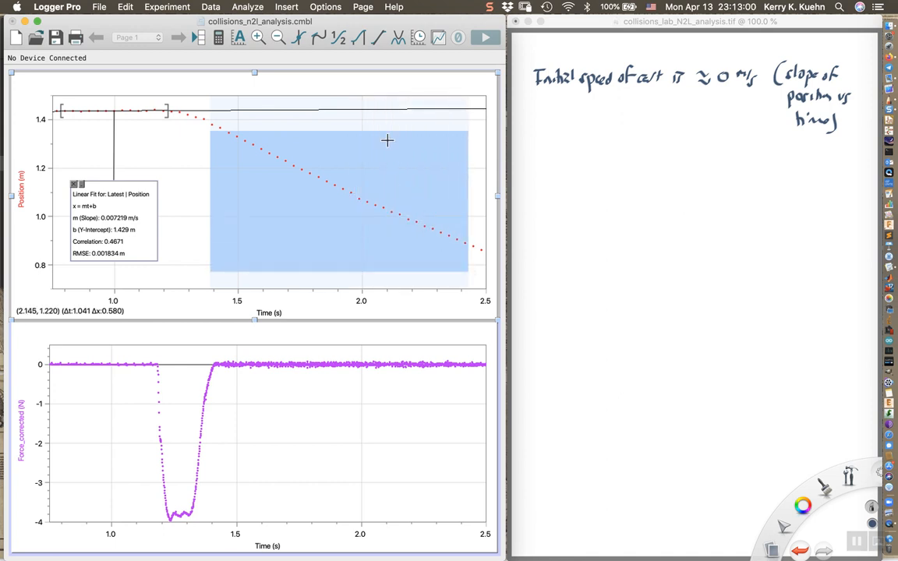
pyautogui.click(376, 43)
pyautogui.moveTo(184, 120); pyautogui.dragTo(433, 150)
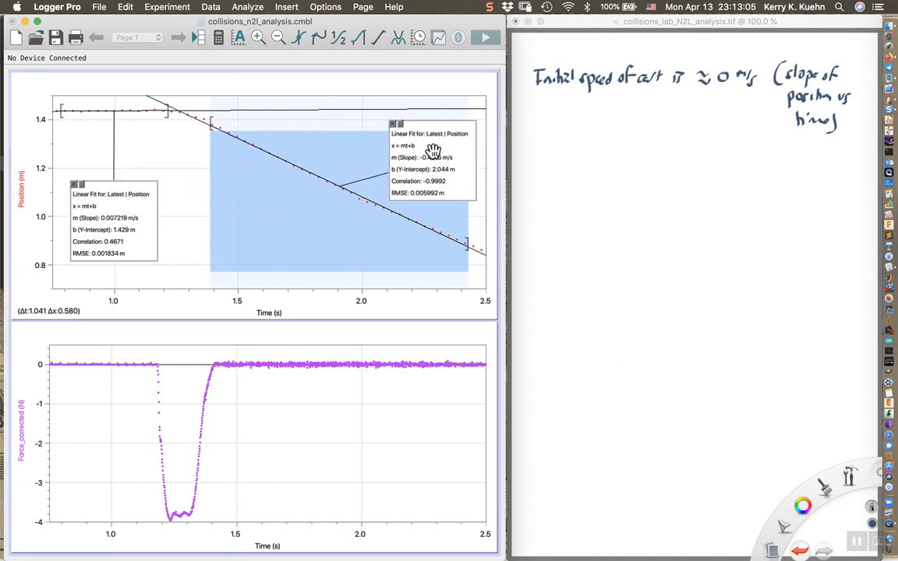
# In SketchBook, handwrite "Final speed is v_f = 0.4815 m/s" below the initial speed note.
pyautogui.click(536, 142)
pyautogui.moveTo(536, 139); pyautogui.dragTo(537, 157)
pyautogui.moveTo(534, 140)
pyautogui.mouseDown()
pyautogui.moveTo(600, 148)
pyautogui.moveTo(601, 160)
pyautogui.moveTo(652, 155)
pyautogui.mouseUp()
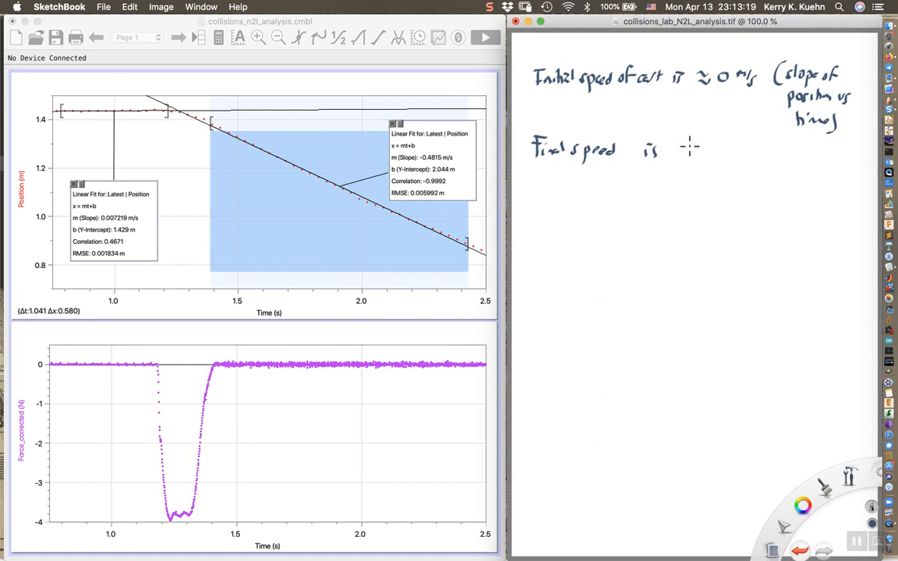
pyautogui.moveTo(690, 144)
pyautogui.mouseDown()
pyautogui.moveTo(704, 162)
pyautogui.moveTo(726, 149)
pyautogui.mouseUp()
pyautogui.moveTo(718, 154); pyautogui.dragTo(768, 152)
pyautogui.moveTo(766, 145)
pyautogui.mouseDown()
pyautogui.moveTo(766, 157)
pyautogui.moveTo(778, 145)
pyautogui.mouseUp()
pyautogui.moveTo(784, 145)
pyautogui.mouseDown()
pyautogui.moveTo(788, 157)
pyautogui.moveTo(816, 156)
pyautogui.mouseUp()
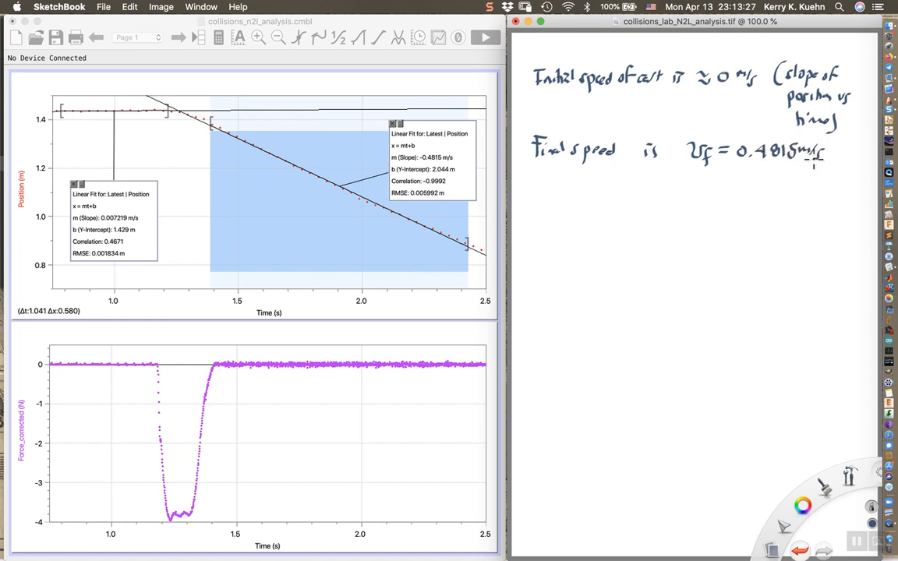
# Handwrite the momentum expressions p_i = 0 and p_f = m_cart × v_f below the final speed line.
pyautogui.moveTo(540, 195)
pyautogui.mouseDown()
pyautogui.moveTo(539, 222)
pyautogui.moveTo(543, 212)
pyautogui.moveTo(555, 219)
pyautogui.moveTo(578, 204)
pyautogui.mouseUp()
pyautogui.click(555, 206)
pyautogui.moveTo(587, 200); pyautogui.dragTo(588, 197)
pyautogui.moveTo(540, 244)
pyautogui.mouseDown()
pyautogui.moveTo(540, 266)
pyautogui.moveTo(542, 256)
pyautogui.moveTo(551, 269)
pyautogui.moveTo(577, 246)
pyautogui.mouseUp()
pyautogui.moveTo(567, 252); pyautogui.dragTo(654, 254)
pyautogui.moveTo(654, 245)
pyautogui.mouseDown()
pyautogui.moveTo(644, 255)
pyautogui.moveTo(678, 240)
pyautogui.moveTo(677, 262)
pyautogui.mouseUp()
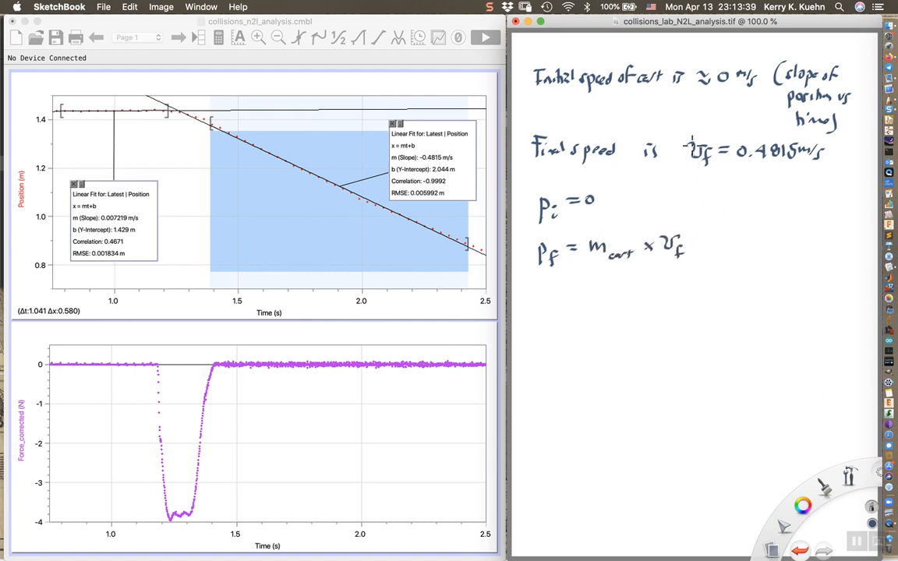
# Box the final speed result, draw an arrow from it to v_f in the p_f expression, and underline m_cart.
pyautogui.moveTo(689, 144)
pyautogui.mouseDown()
pyautogui.moveTo(686, 177)
pyautogui.moveTo(831, 176)
pyautogui.moveTo(820, 134)
pyautogui.moveTo(689, 138)
pyautogui.mouseUp()
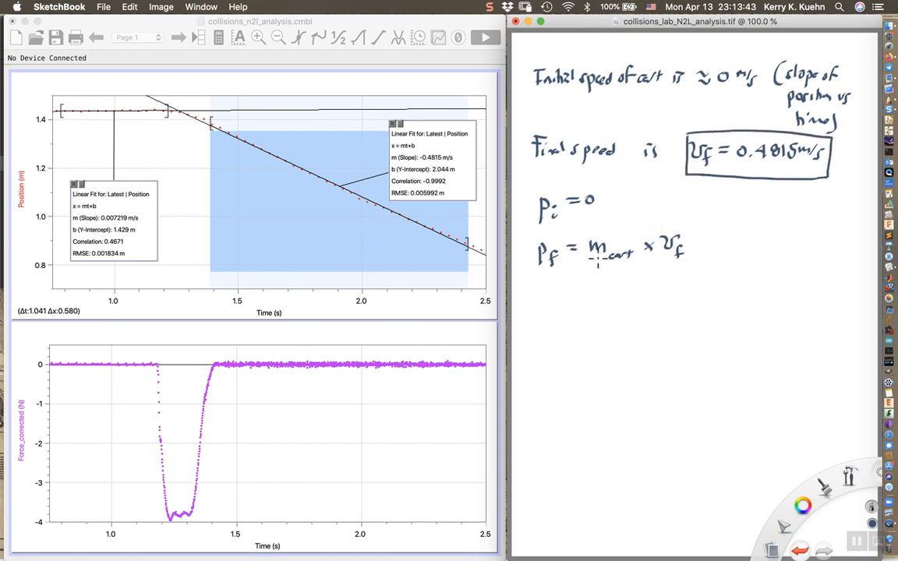
pyautogui.moveTo(709, 179)
pyautogui.mouseDown()
pyautogui.moveTo(674, 226)
pyautogui.moveTo(681, 221)
pyautogui.mouseUp()
pyautogui.moveTo(591, 269); pyautogui.dragTo(633, 274)
# Handwrite the question "Does N2L describe what's happening?" and the equation dp/dt = F beneath it.
pyautogui.moveTo(537, 309)
pyautogui.mouseDown()
pyautogui.moveTo(545, 319)
pyautogui.moveTo(578, 305)
pyautogui.moveTo(767, 299)
pyautogui.moveTo(772, 285)
pyautogui.moveTo(829, 298)
pyautogui.moveTo(858, 287)
pyautogui.moveTo(861, 298)
pyautogui.mouseUp()
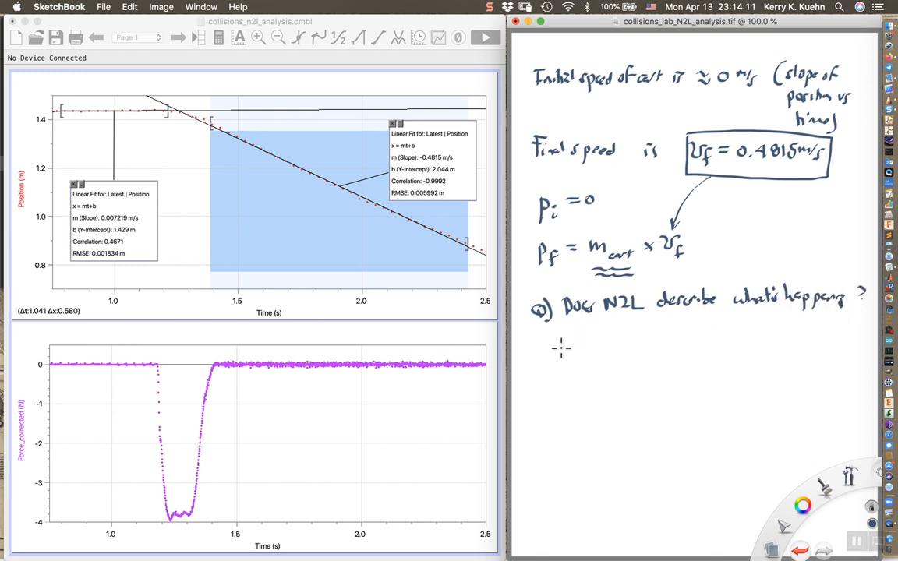
pyautogui.moveTo(556, 353)
pyautogui.mouseDown()
pyautogui.moveTo(573, 352)
pyautogui.moveTo(564, 376)
pyautogui.moveTo(578, 376)
pyautogui.moveTo(597, 351)
pyautogui.mouseUp()
pyautogui.moveTo(588, 356); pyautogui.dragTo(620, 346)
pyautogui.moveTo(610, 352); pyautogui.dragTo(618, 353)
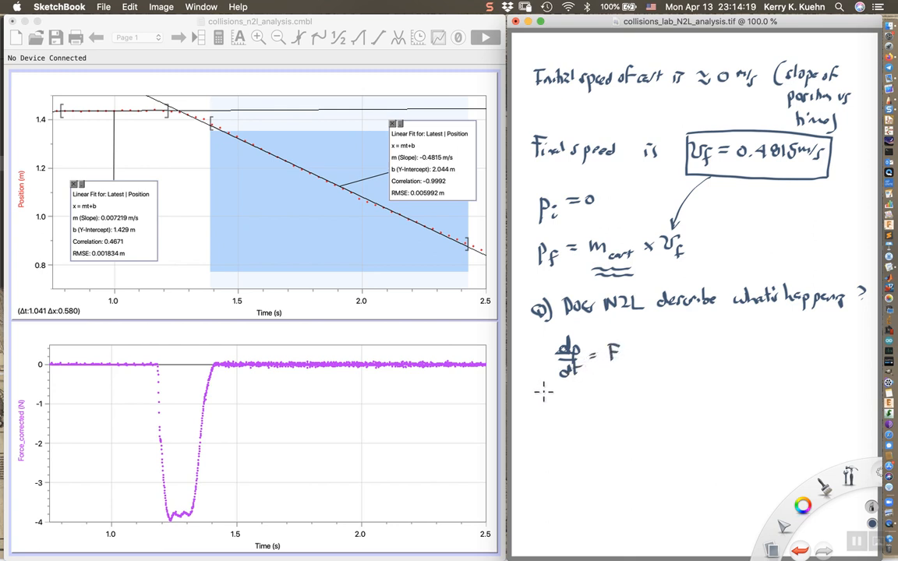
# Handwrite the integrated form below dp/dt = F: ∫dp from p_i to p_f = ∫F dt from t_i to t_f.
pyautogui.moveTo(545, 389)
pyautogui.mouseDown()
pyautogui.moveTo(536, 418)
pyautogui.moveTo(557, 407)
pyautogui.moveTo(562, 423)
pyautogui.moveTo(535, 435)
pyautogui.mouseUp()
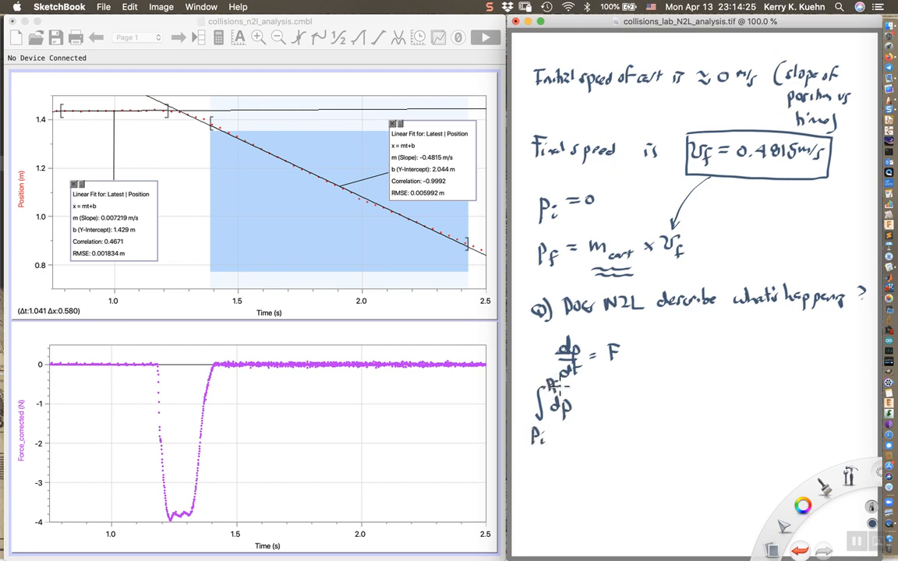
pyautogui.moveTo(589, 403); pyautogui.dragTo(607, 403)
pyautogui.moveTo(589, 410)
pyautogui.mouseDown()
pyautogui.moveTo(616, 411)
pyautogui.moveTo(649, 389)
pyautogui.mouseUp()
pyautogui.moveTo(654, 391)
pyautogui.mouseDown()
pyautogui.moveTo(655, 403)
pyautogui.moveTo(659, 393)
pyautogui.mouseUp()
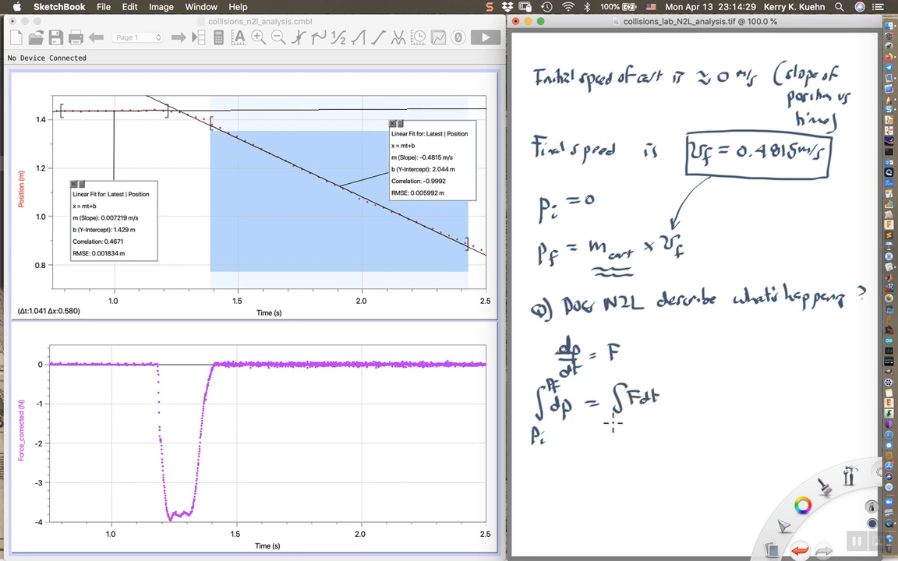
pyautogui.moveTo(616, 419); pyautogui.dragTo(616, 430)
pyautogui.moveTo(612, 423); pyautogui.dragTo(619, 423)
pyautogui.moveTo(623, 425); pyautogui.dragTo(624, 431)
pyautogui.click(624, 421)
pyautogui.moveTo(634, 367); pyautogui.dragTo(636, 379)
pyautogui.moveTo(631, 372); pyautogui.dragTo(638, 372)
pyautogui.moveTo(645, 368); pyautogui.dragTo(641, 381)
pyautogui.moveTo(639, 374); pyautogui.dragTo(647, 373)
# Handwrite p_f − p_i = ∫F dt with limits t_i to t_f, and draw arrows linking p_f − p_i to the earlier momentum expressions.
pyautogui.moveTo(535, 471); pyautogui.dragTo(536, 488)
pyautogui.moveTo(533, 478); pyautogui.dragTo(537, 481)
pyautogui.moveTo(552, 477)
pyautogui.mouseDown()
pyautogui.moveTo(545, 492)
pyautogui.moveTo(567, 473)
pyautogui.mouseUp()
pyautogui.moveTo(575, 471)
pyautogui.mouseDown()
pyautogui.moveTo(575, 487)
pyautogui.moveTo(583, 478)
pyautogui.mouseUp()
pyautogui.click(590, 474)
pyautogui.moveTo(590, 479); pyautogui.dragTo(611, 465)
pyautogui.moveTo(602, 470)
pyautogui.mouseDown()
pyautogui.moveTo(628, 487)
pyautogui.moveTo(660, 461)
pyautogui.mouseUp()
pyautogui.moveTo(649, 471); pyautogui.dragTo(667, 475)
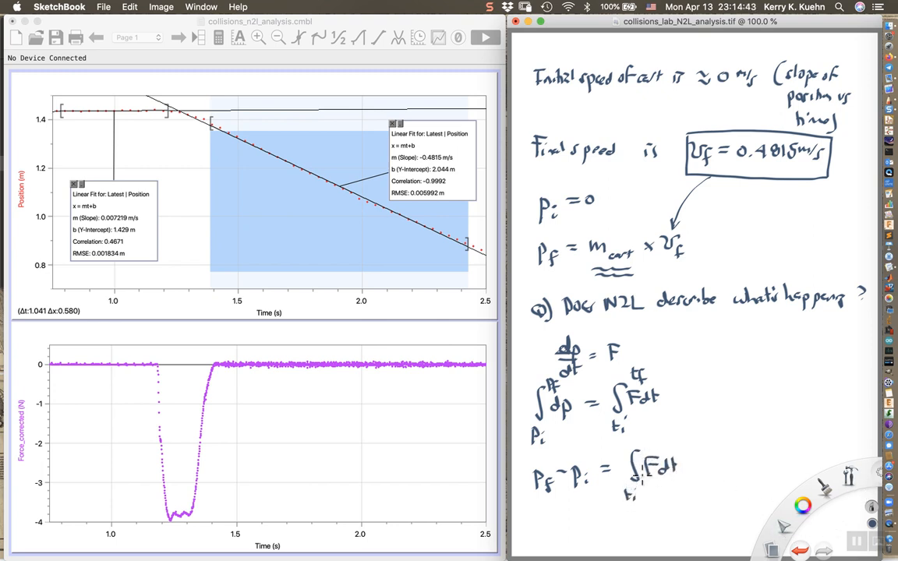
pyautogui.moveTo(642, 442); pyautogui.dragTo(646, 452)
pyautogui.moveTo(532, 463)
pyautogui.mouseDown()
pyautogui.moveTo(521, 472)
pyautogui.moveTo(508, 382)
pyautogui.moveTo(527, 211)
pyautogui.mouseUp()
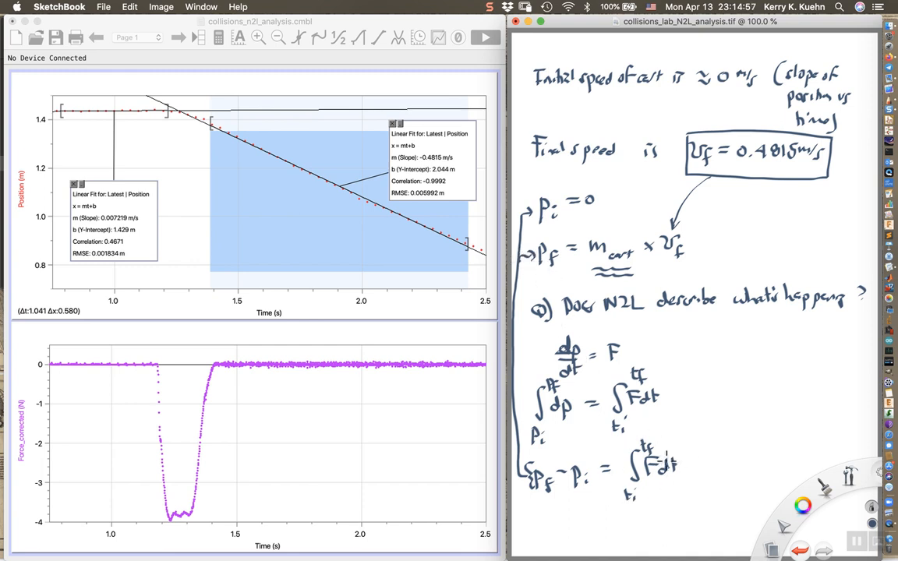
# In Logger Pro, integrate the force graph over the collision dip, about 1.15 to 1.43 s, and move the integral box beside the dip.
pyautogui.click(249, 394)
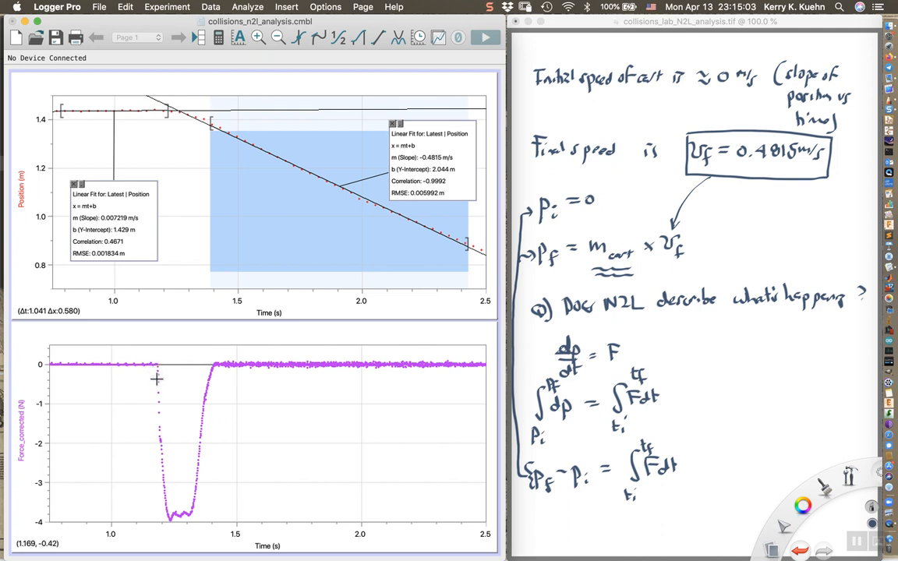
pyautogui.moveTo(149, 358); pyautogui.dragTo(219, 521)
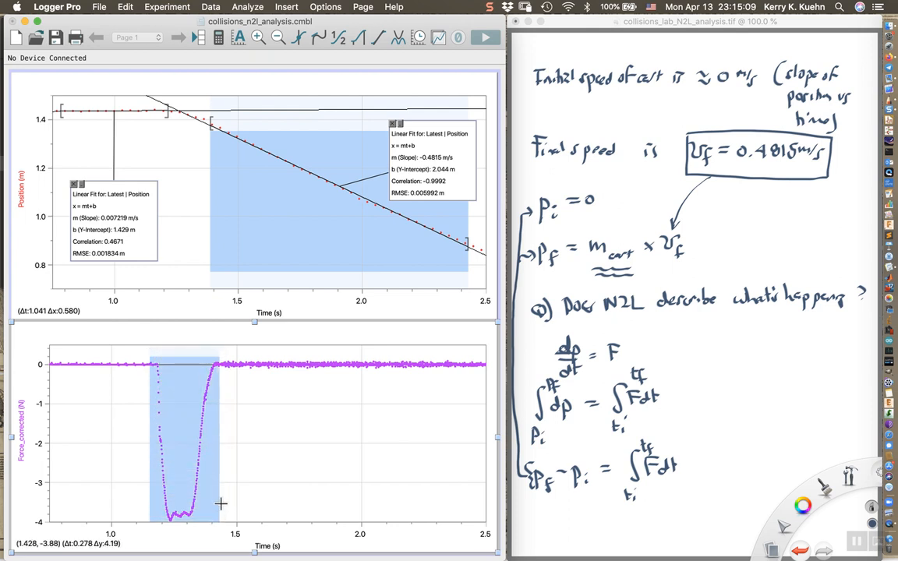
pyautogui.click(359, 39)
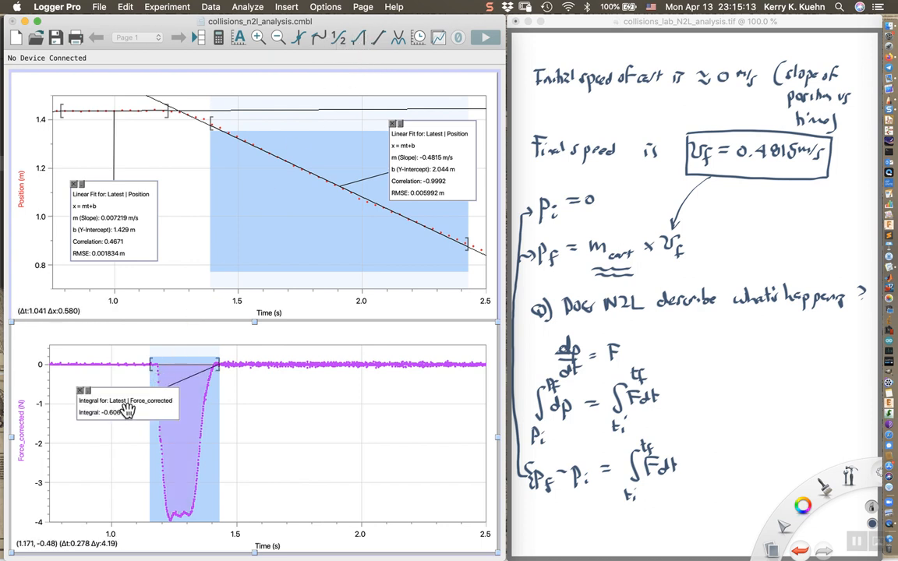
pyautogui.moveTo(124, 412); pyautogui.dragTo(284, 422)
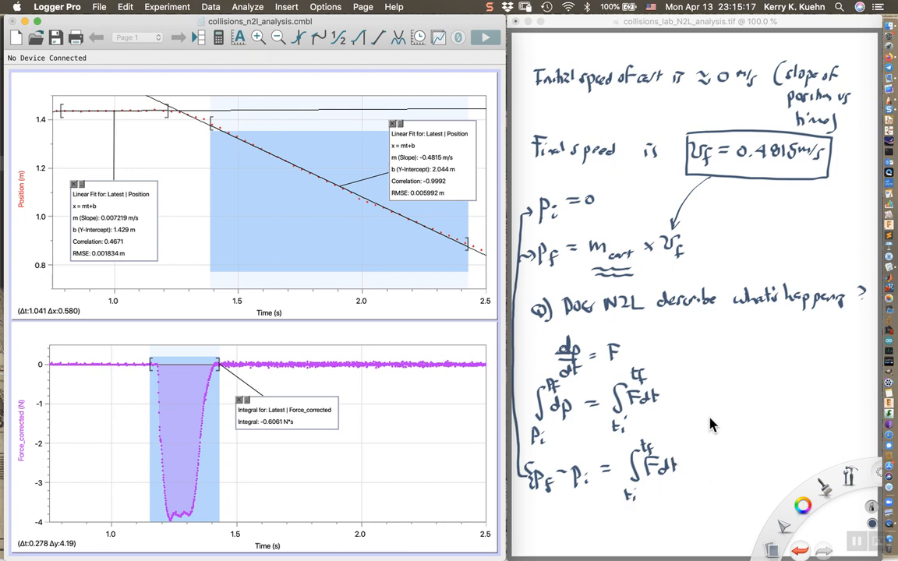
# In SketchBook, box the ∫F dt term and draw a line from it to the handwritten result ∫F dt = −0.6061 N s.
pyautogui.moveTo(613, 441)
pyautogui.mouseDown()
pyautogui.moveTo(616, 508)
pyautogui.moveTo(676, 506)
pyautogui.moveTo(688, 460)
pyautogui.moveTo(658, 443)
pyautogui.moveTo(610, 443)
pyautogui.mouseUp()
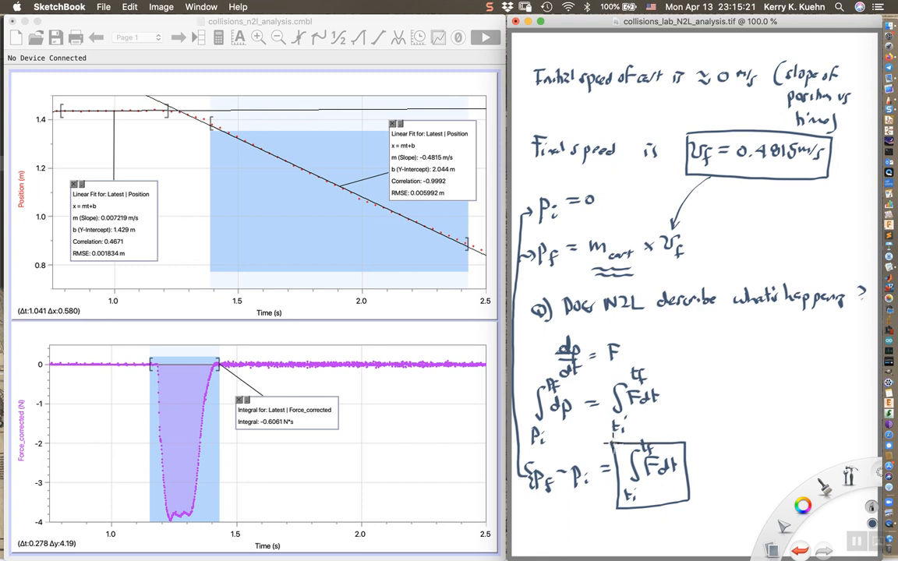
pyautogui.moveTo(672, 442)
pyautogui.mouseDown()
pyautogui.moveTo(717, 408)
pyautogui.moveTo(743, 410)
pyautogui.mouseUp()
pyautogui.moveTo(742, 398); pyautogui.dragTo(757, 408)
pyautogui.moveTo(763, 395)
pyautogui.mouseDown()
pyautogui.moveTo(763, 408)
pyautogui.moveTo(775, 399)
pyautogui.mouseUp()
pyautogui.moveTo(769, 404)
pyautogui.mouseDown()
pyautogui.moveTo(827, 392)
pyautogui.moveTo(845, 403)
pyautogui.moveTo(862, 391)
pyautogui.moveTo(855, 411)
pyautogui.mouseUp()
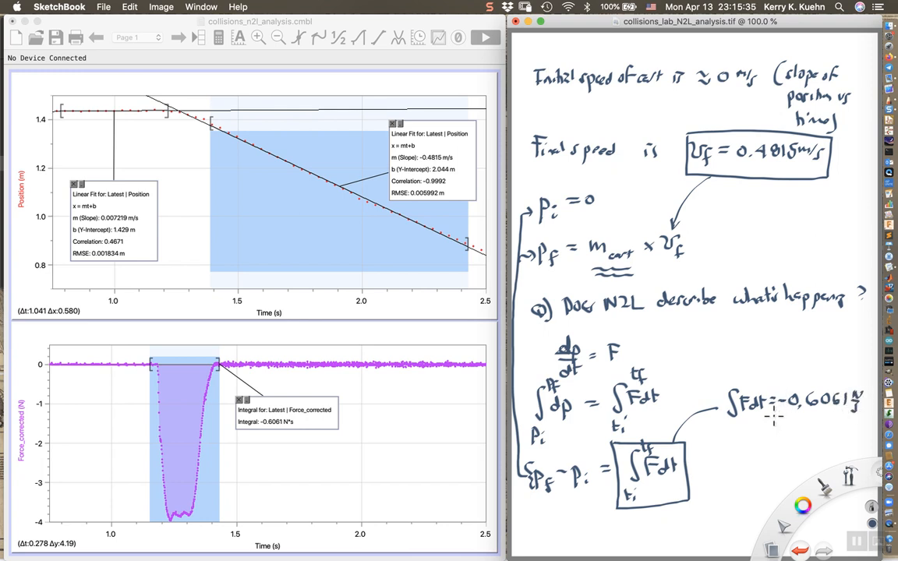